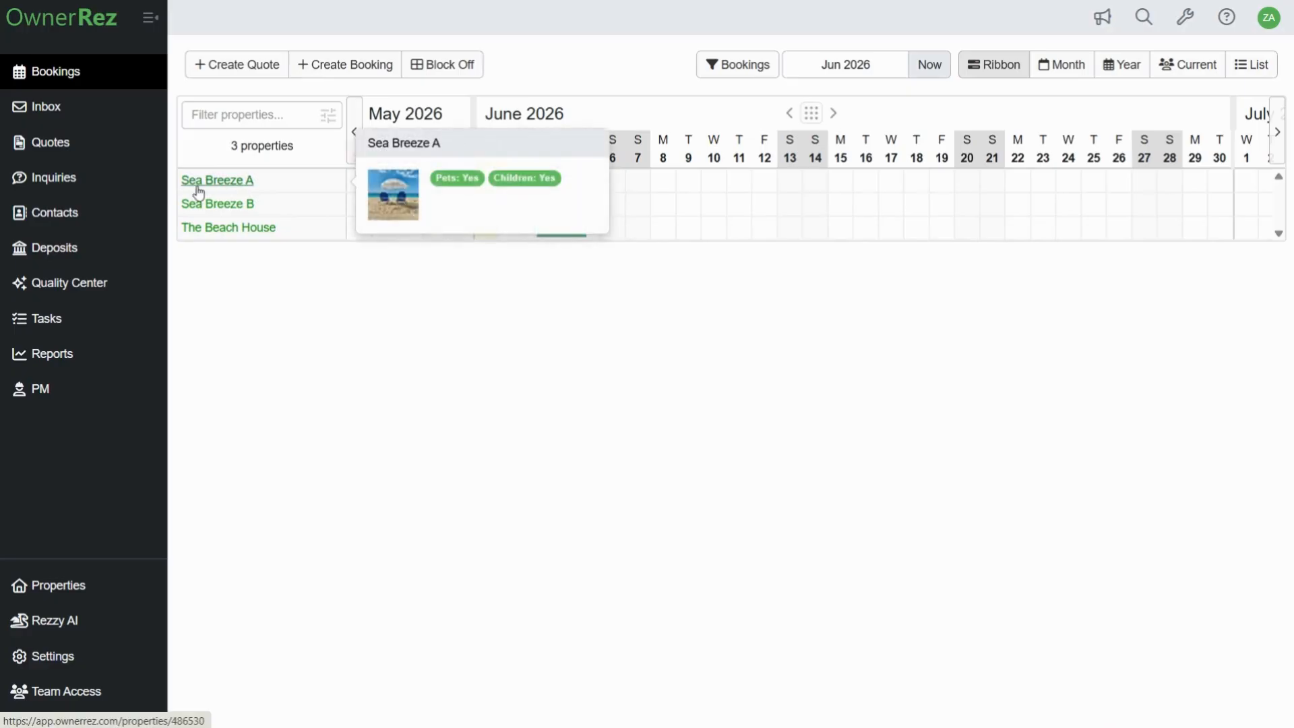
Step: Examine the previews of Sea Breeze A, Sea Breeze B and The Beach House on the June 2026 bookings calendar
mouse_move(209, 210)
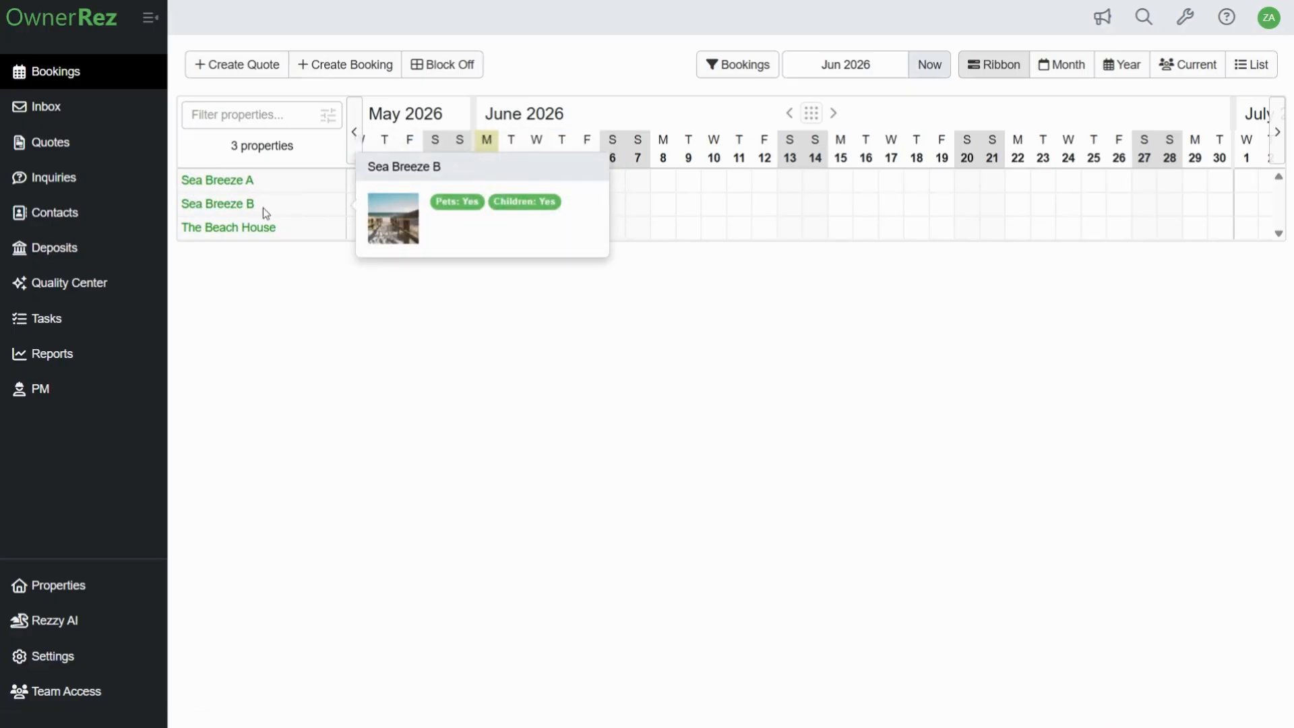
mouse_move(272, 237)
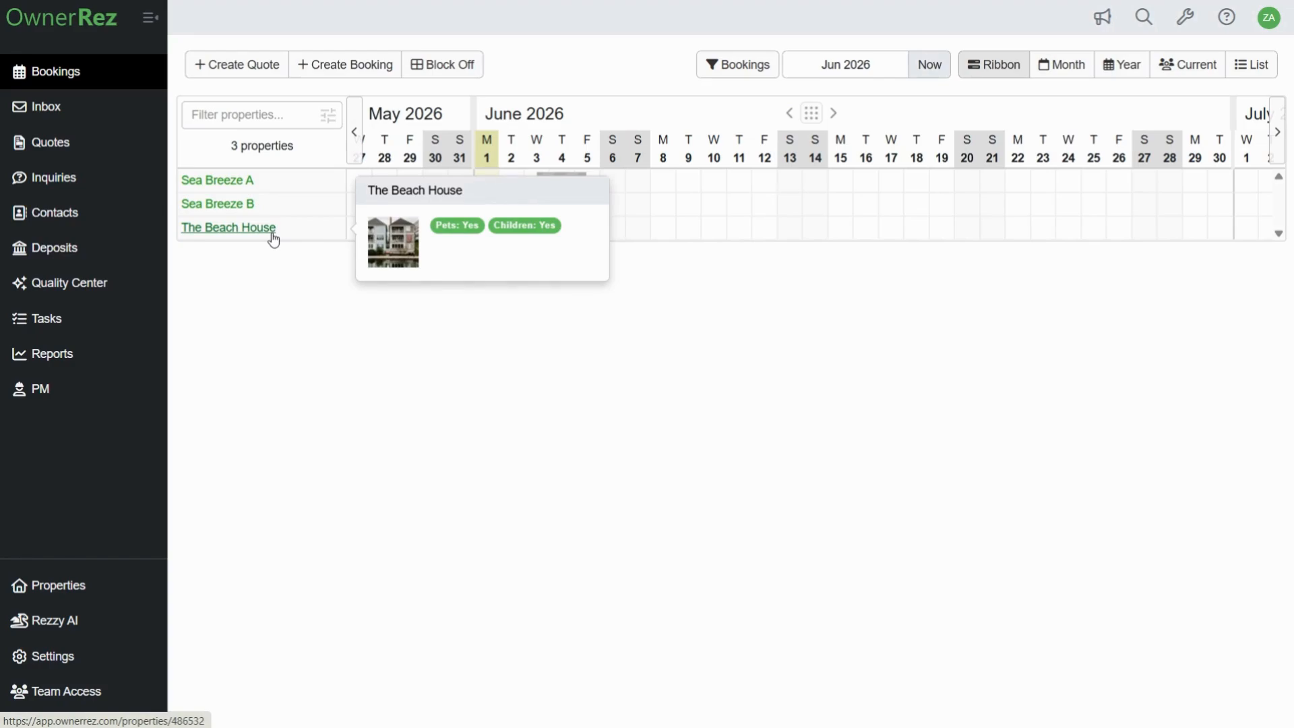
mouse_move(253, 205)
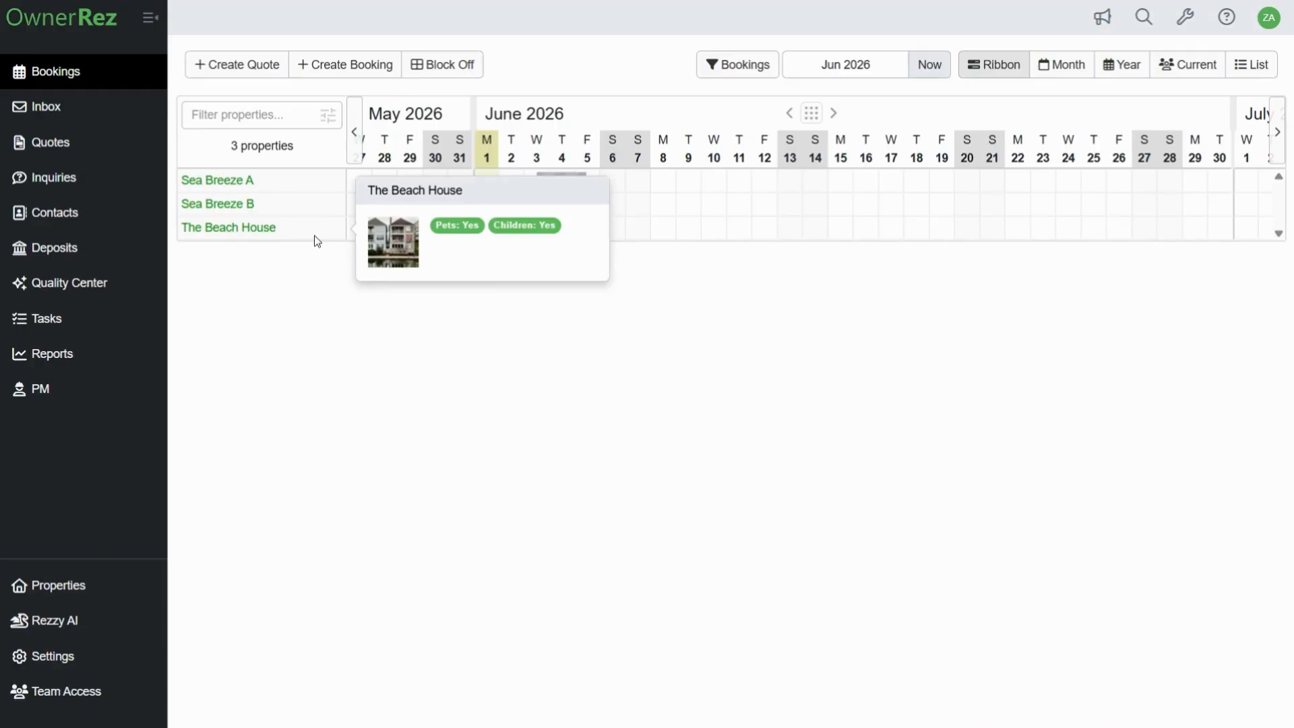
mouse_move(297, 180)
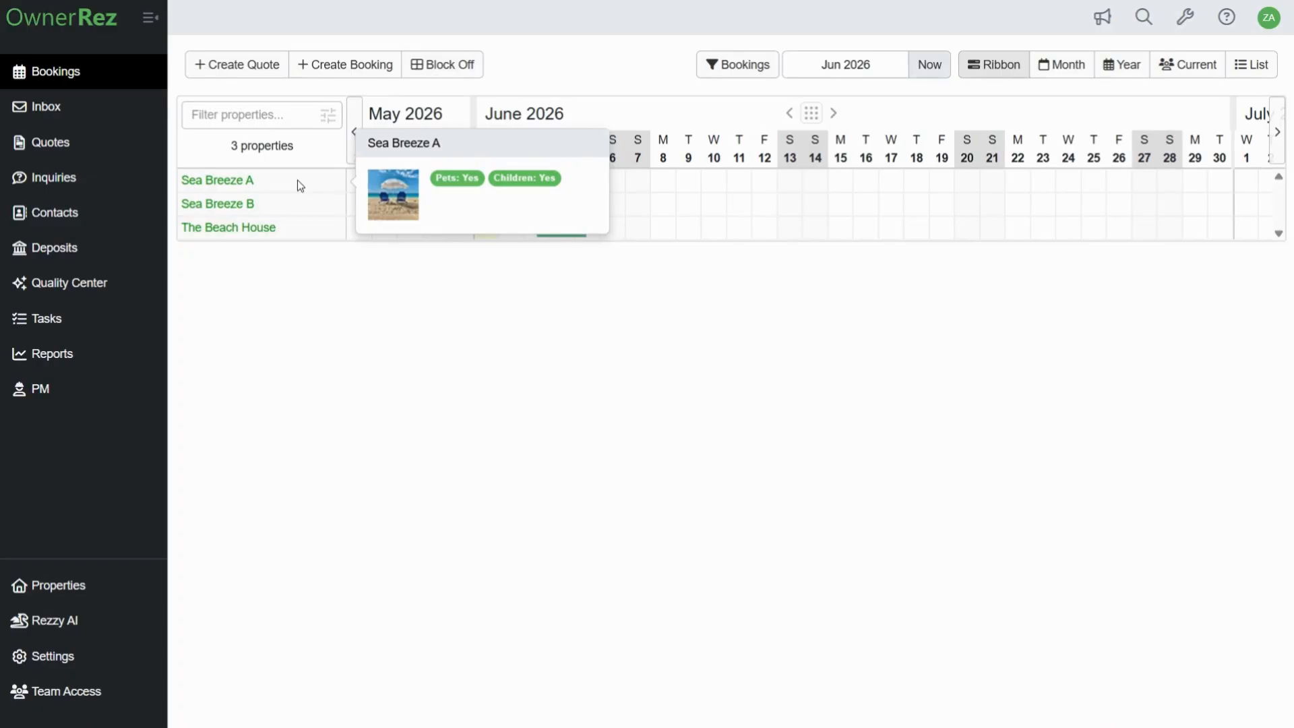
mouse_move(572, 229)
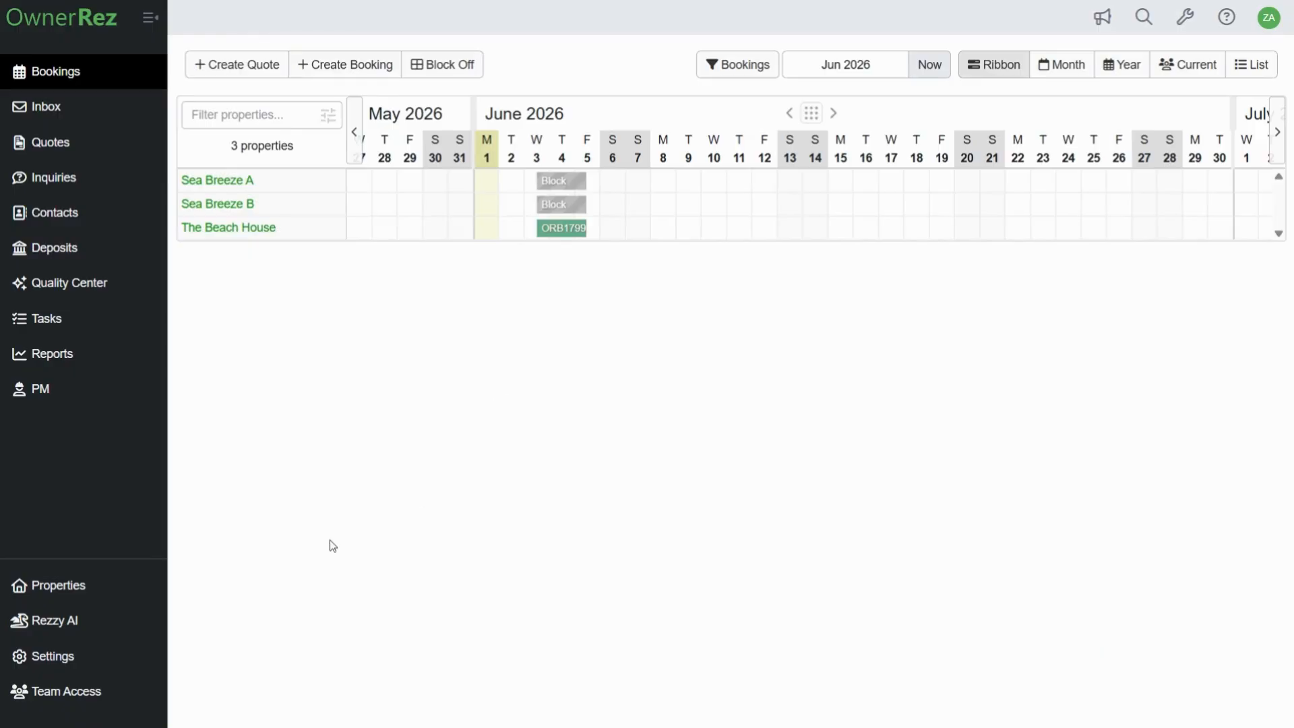
Step: Try to duplicate the Sea Breeze A property in bulk with its listing data included
click(118, 590)
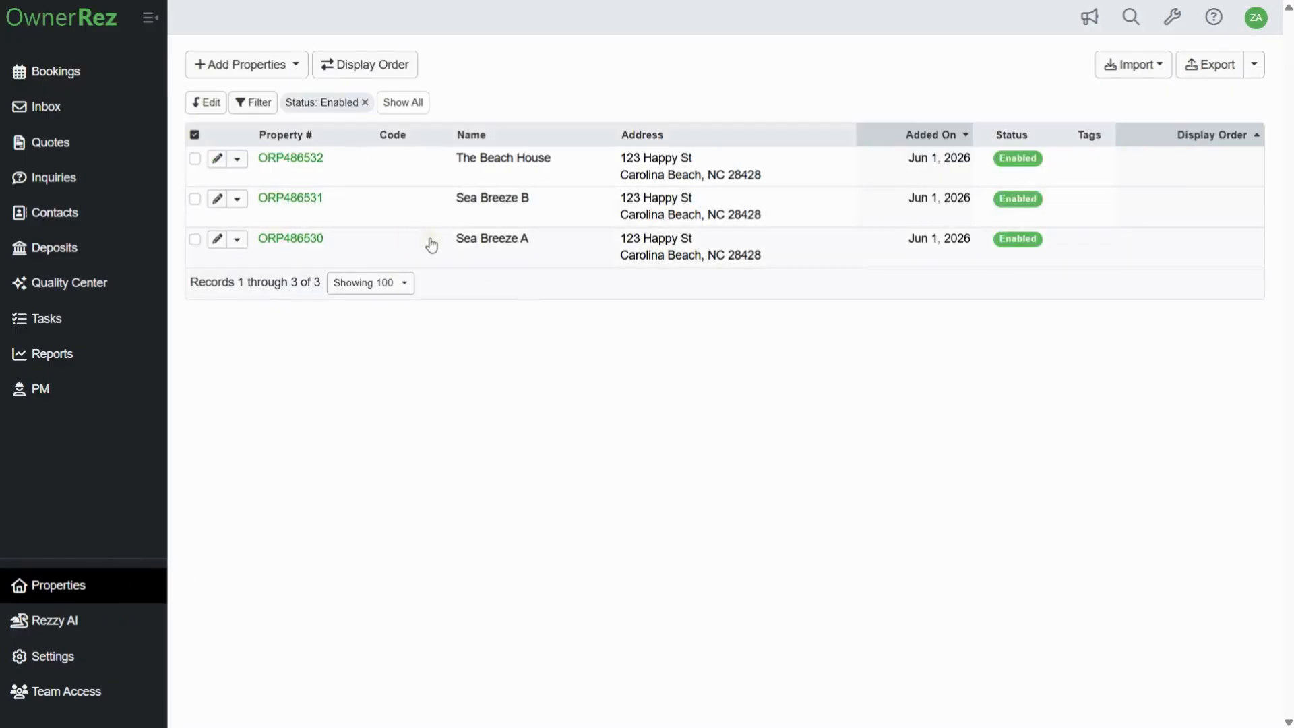
click(430, 243)
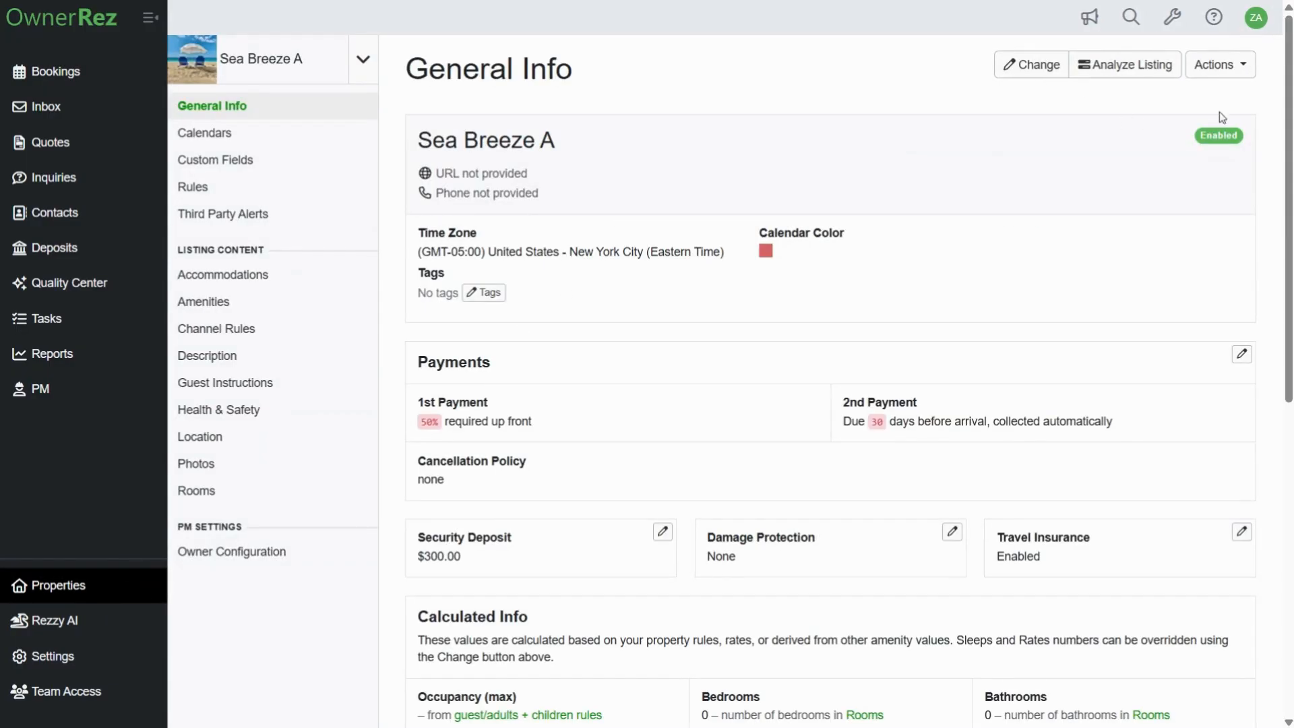
click(1233, 68)
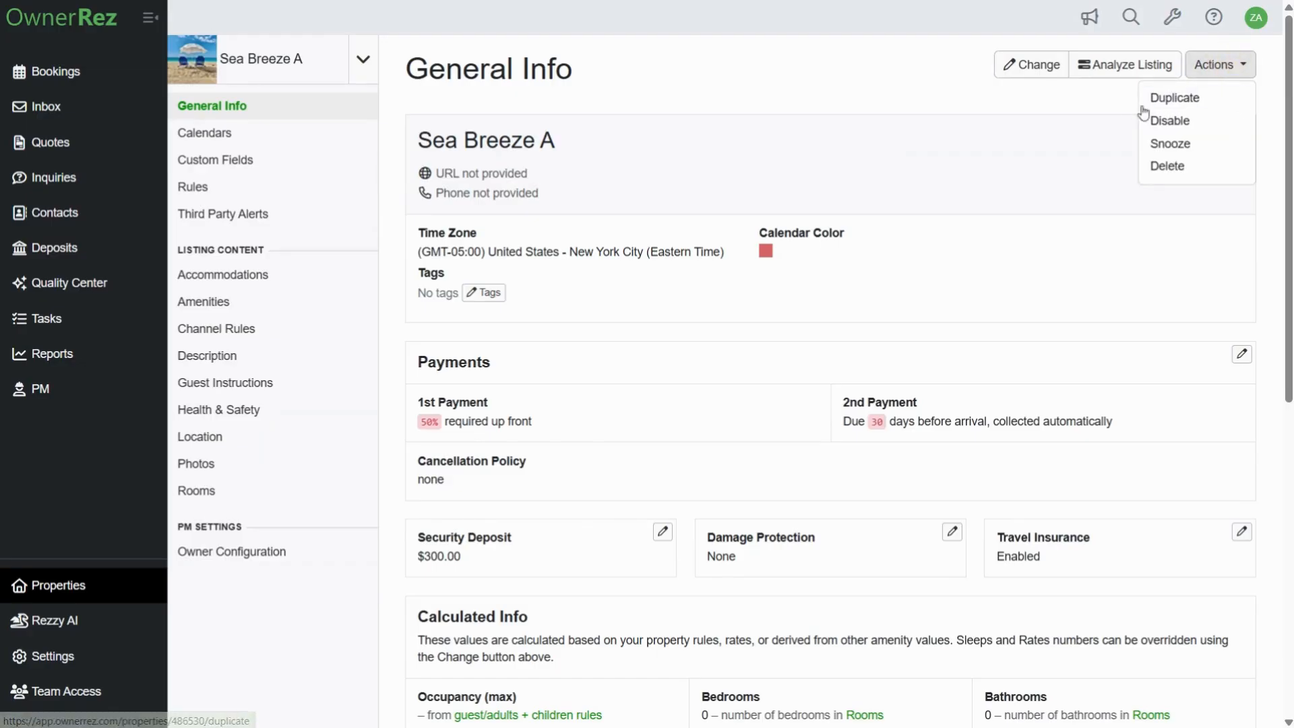
click(1174, 101)
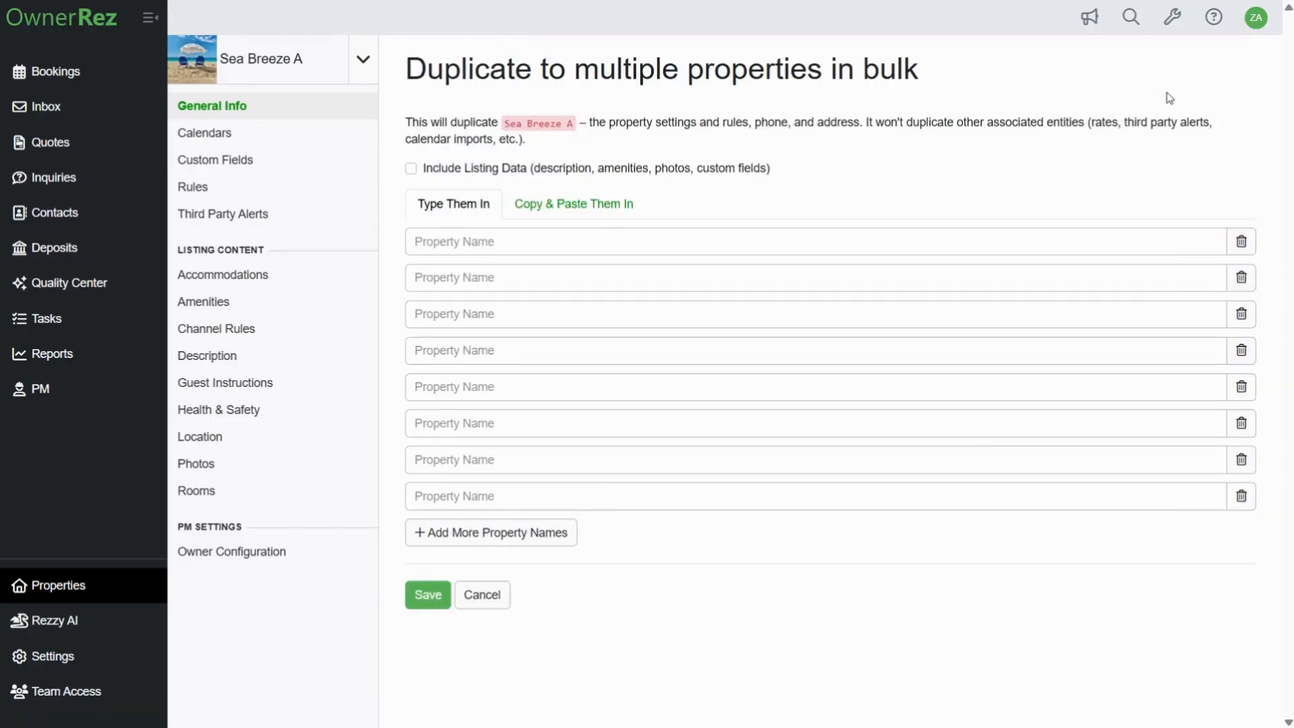
click(411, 169)
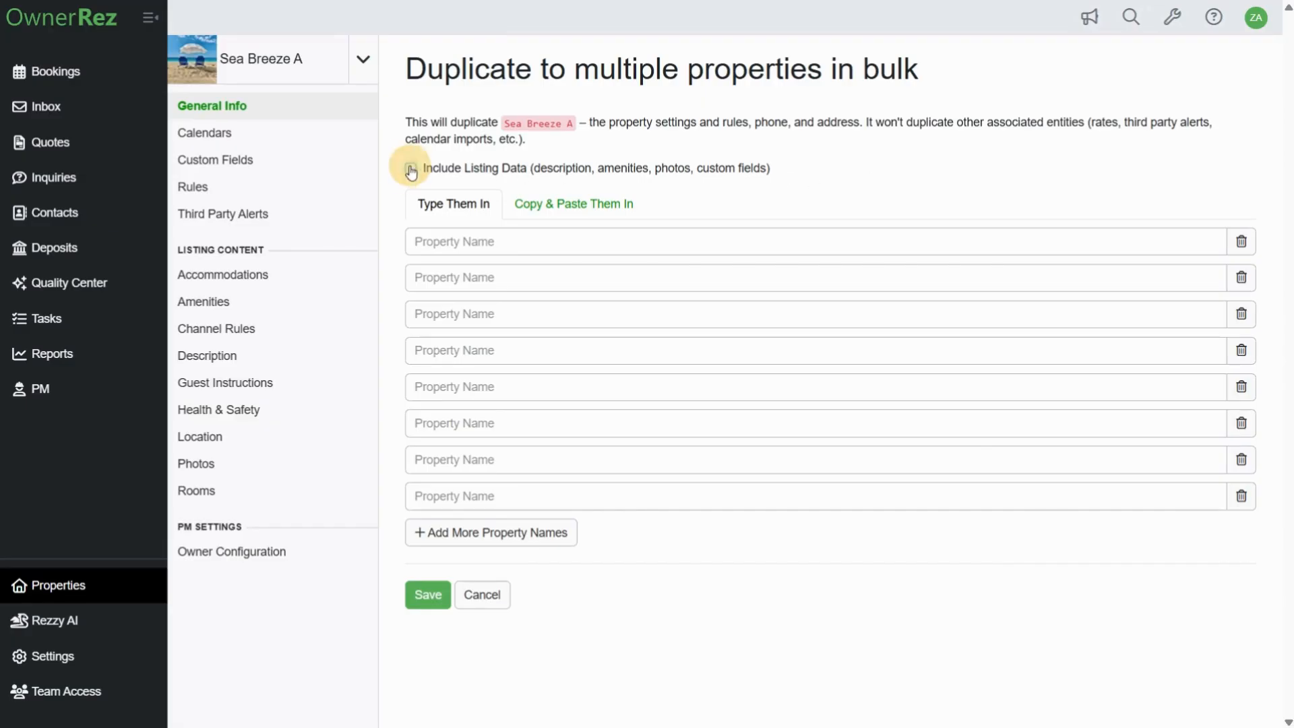
click(441, 241)
right_click(442, 241)
click(483, 444)
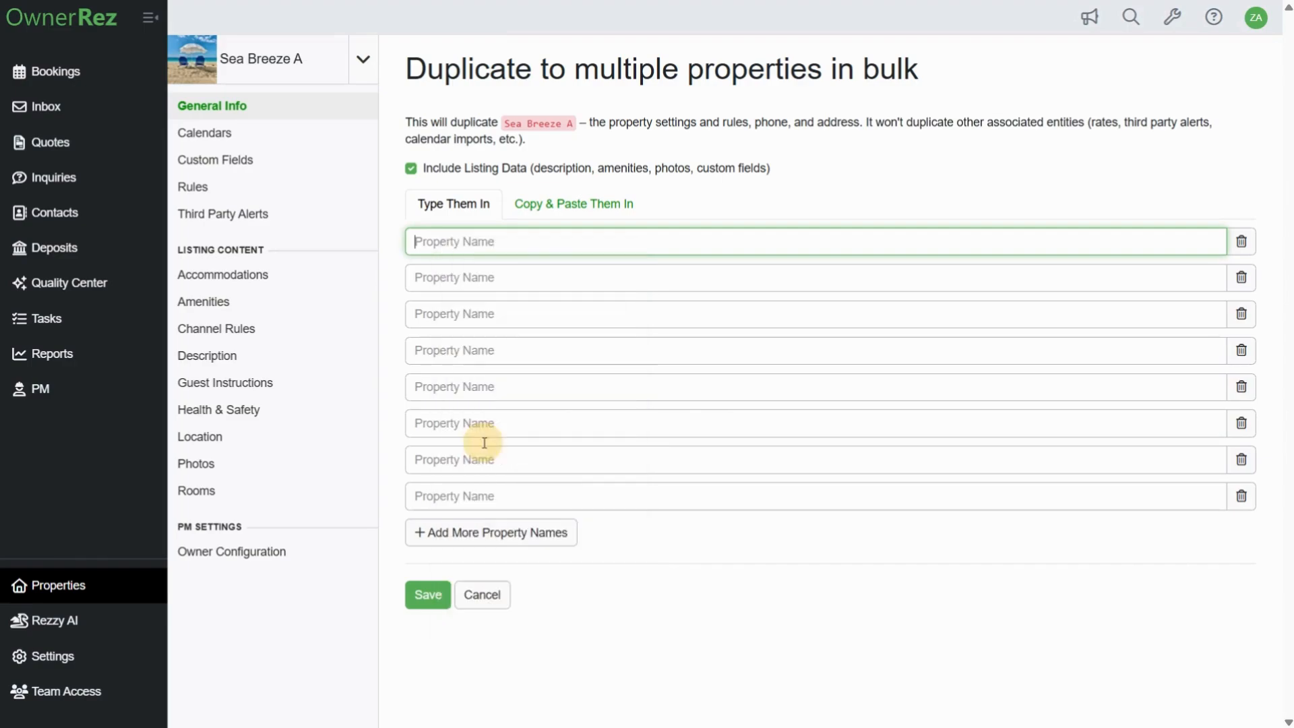
click(421, 600)
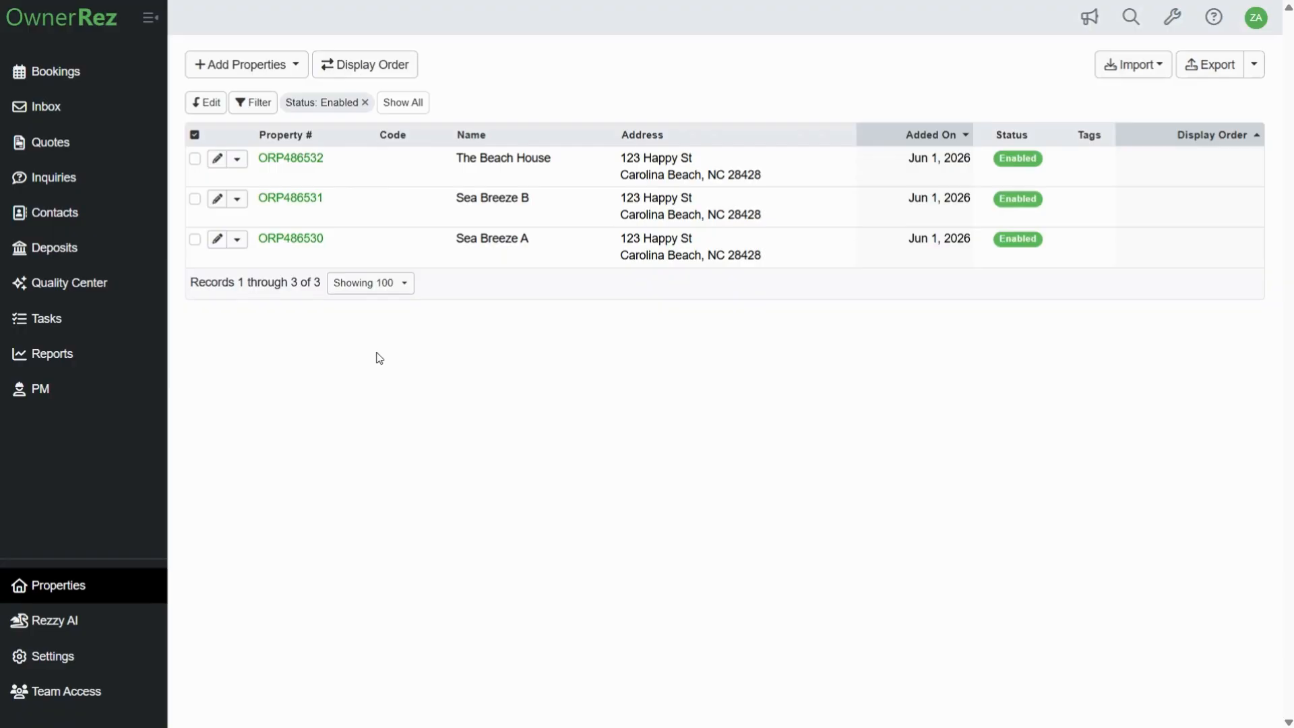
Step: Examine which properties are linked to The Beach House in the editor for its mutual blocking calendar settings
click(413, 165)
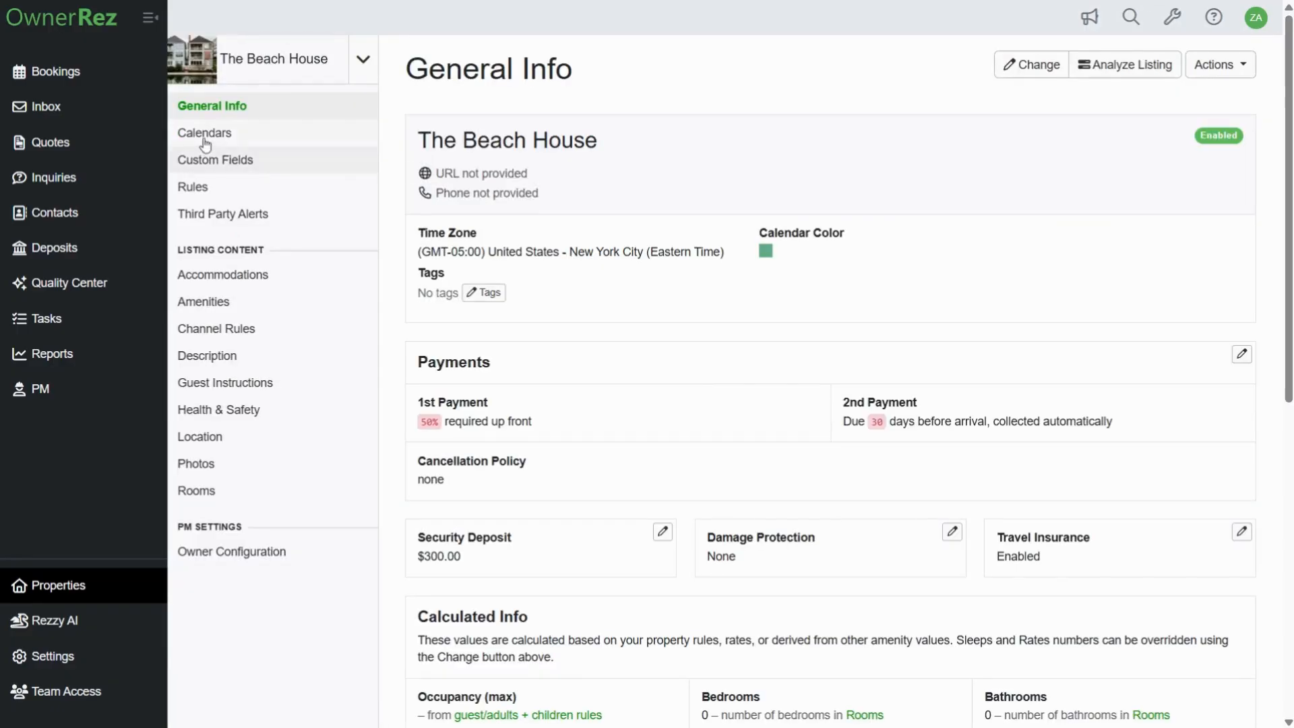
click(255, 138)
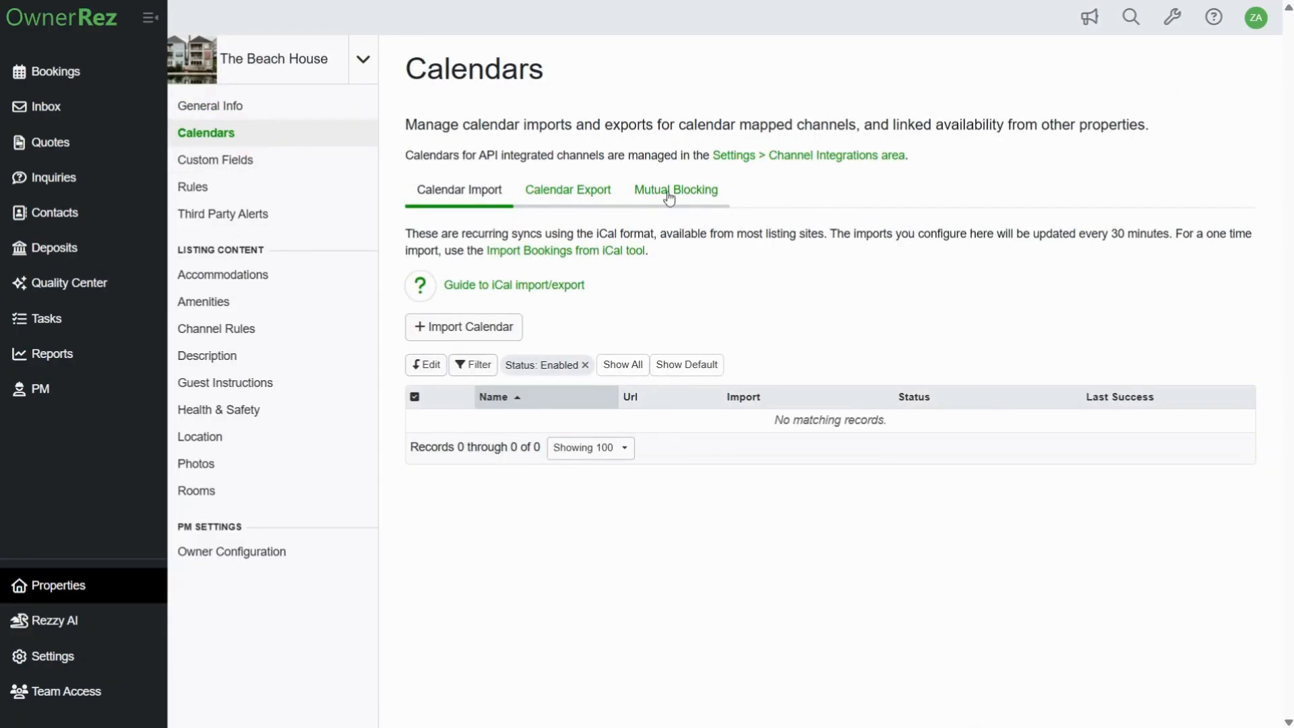
click(693, 196)
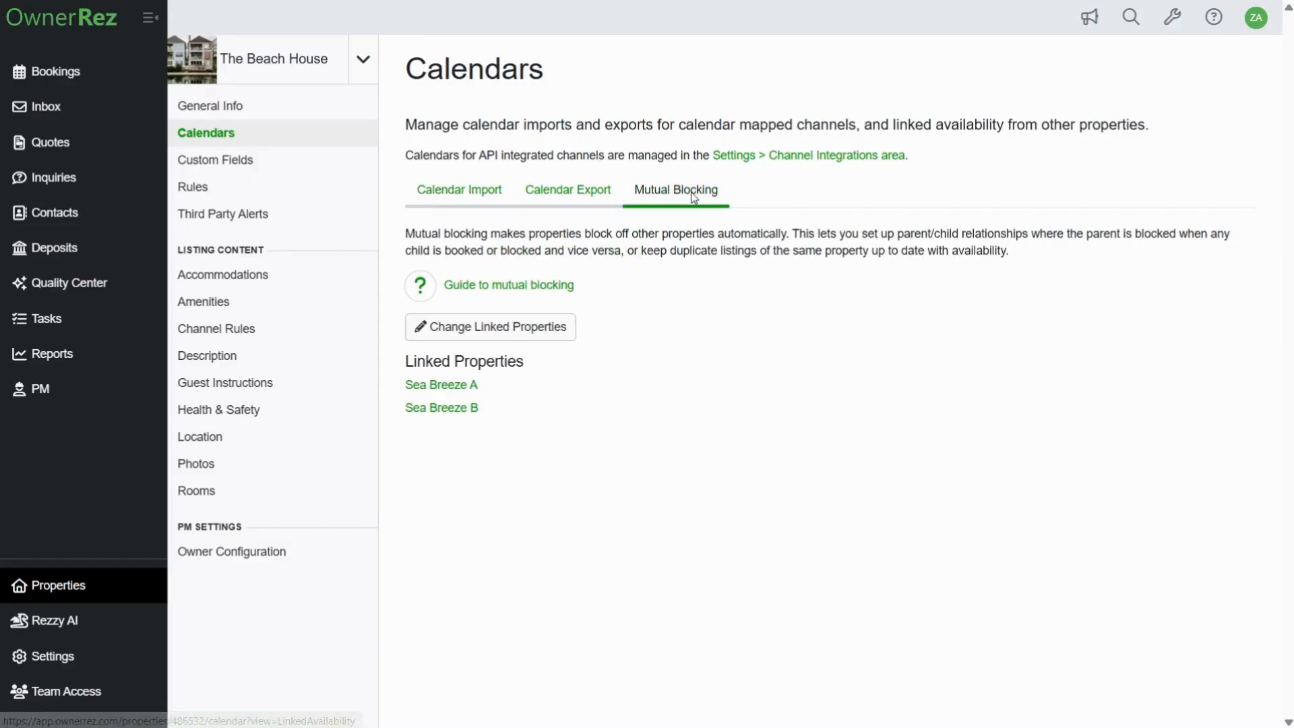
click(501, 333)
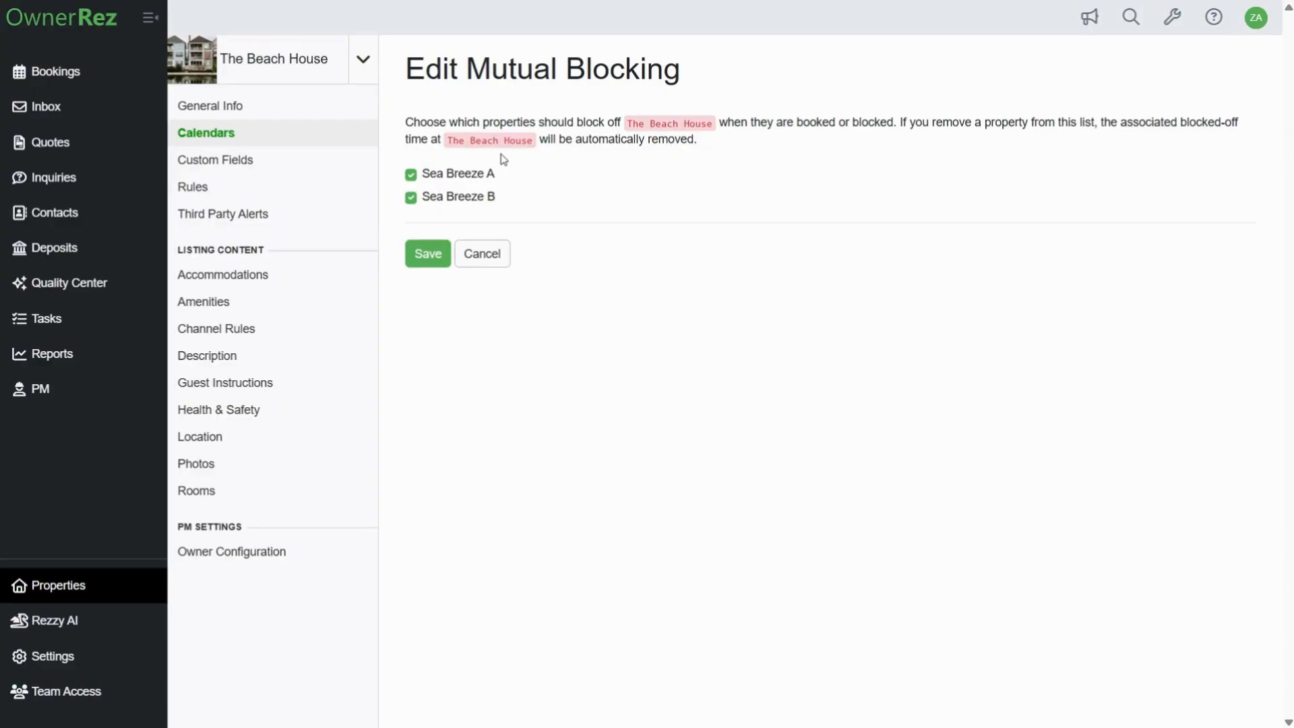
Step: Block off The Beach House from Jun 17 to Jun 20, 2026, and check the block across the bookings calendar
click(86, 67)
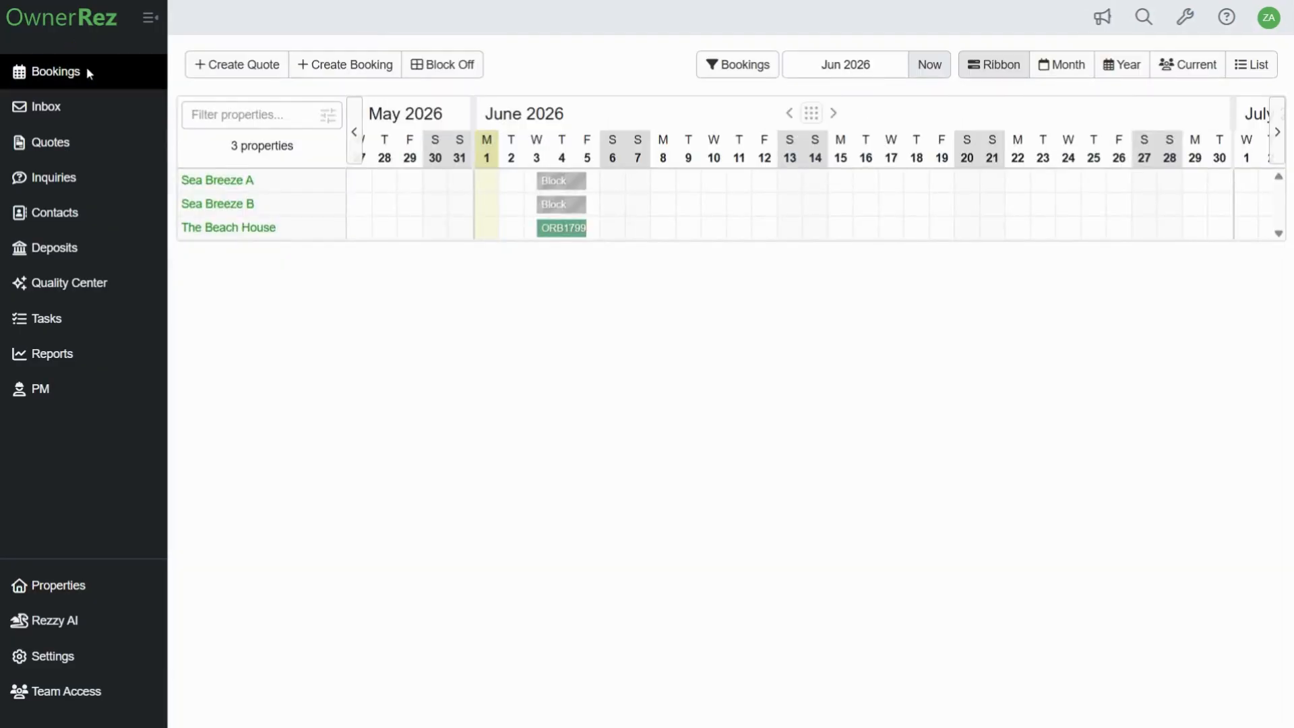
click(463, 65)
click(477, 110)
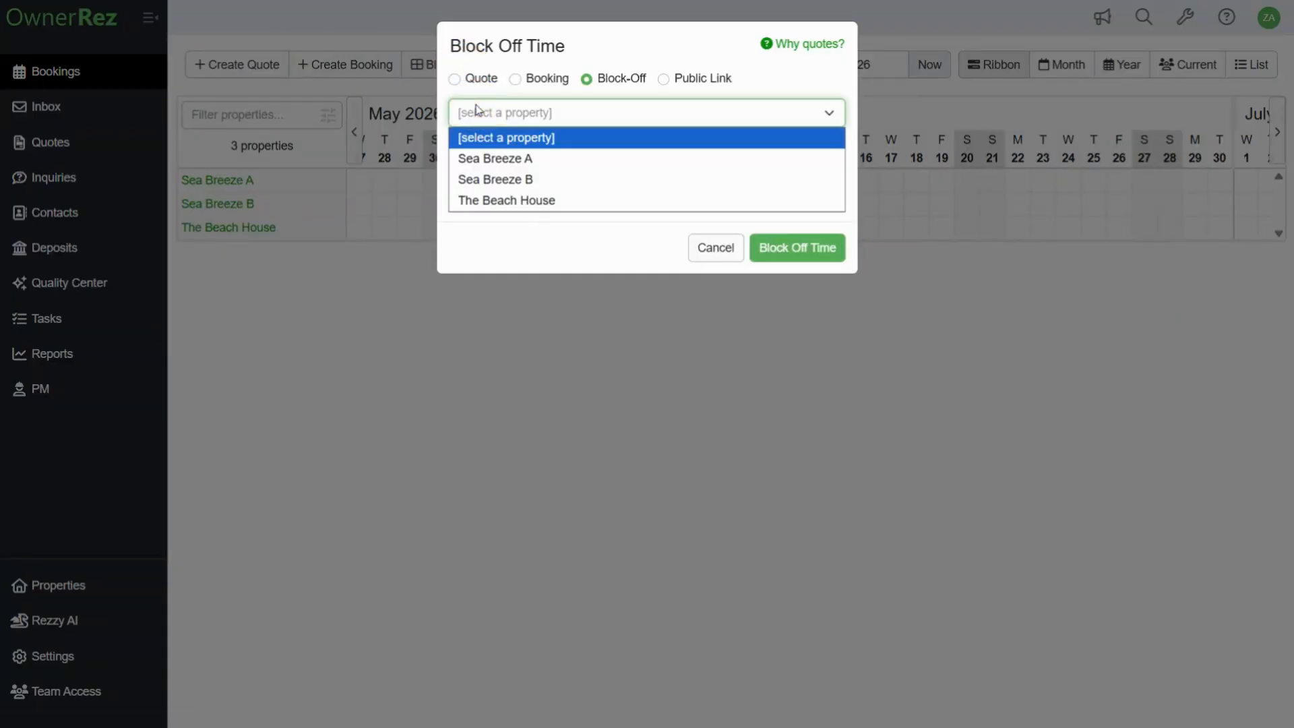
click(485, 197)
click(517, 155)
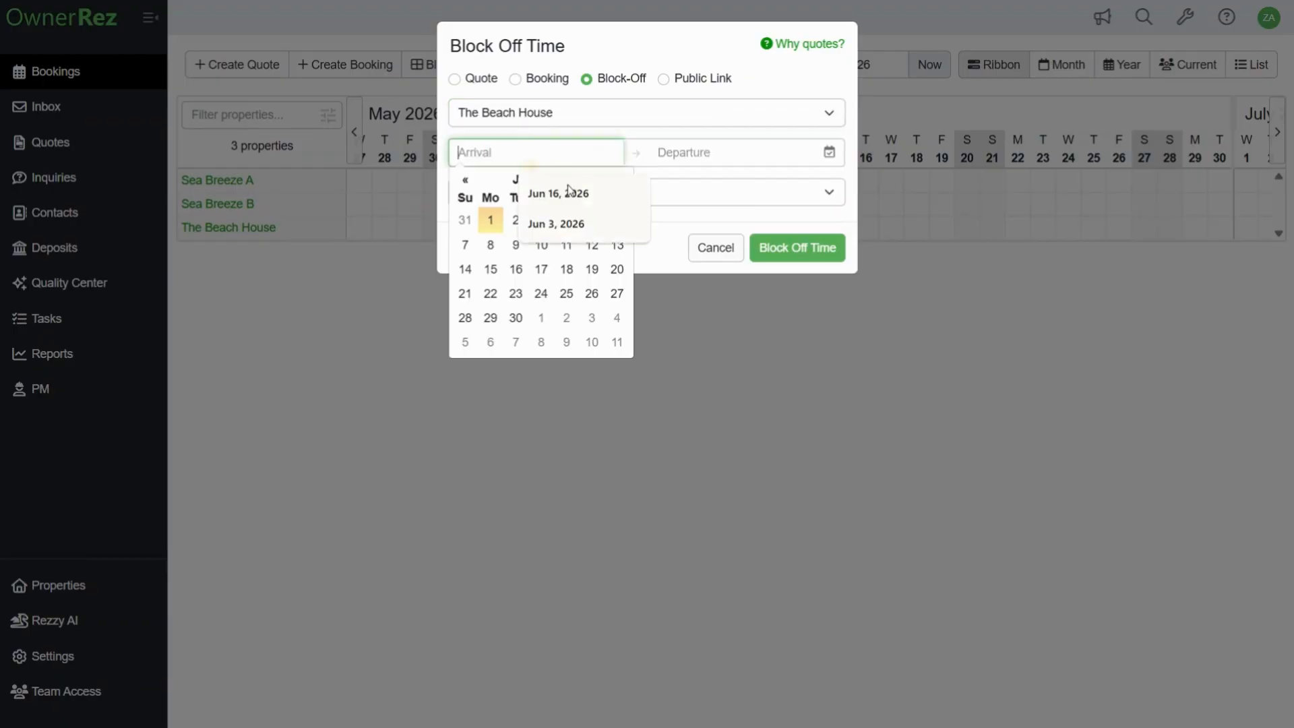
click(541, 269)
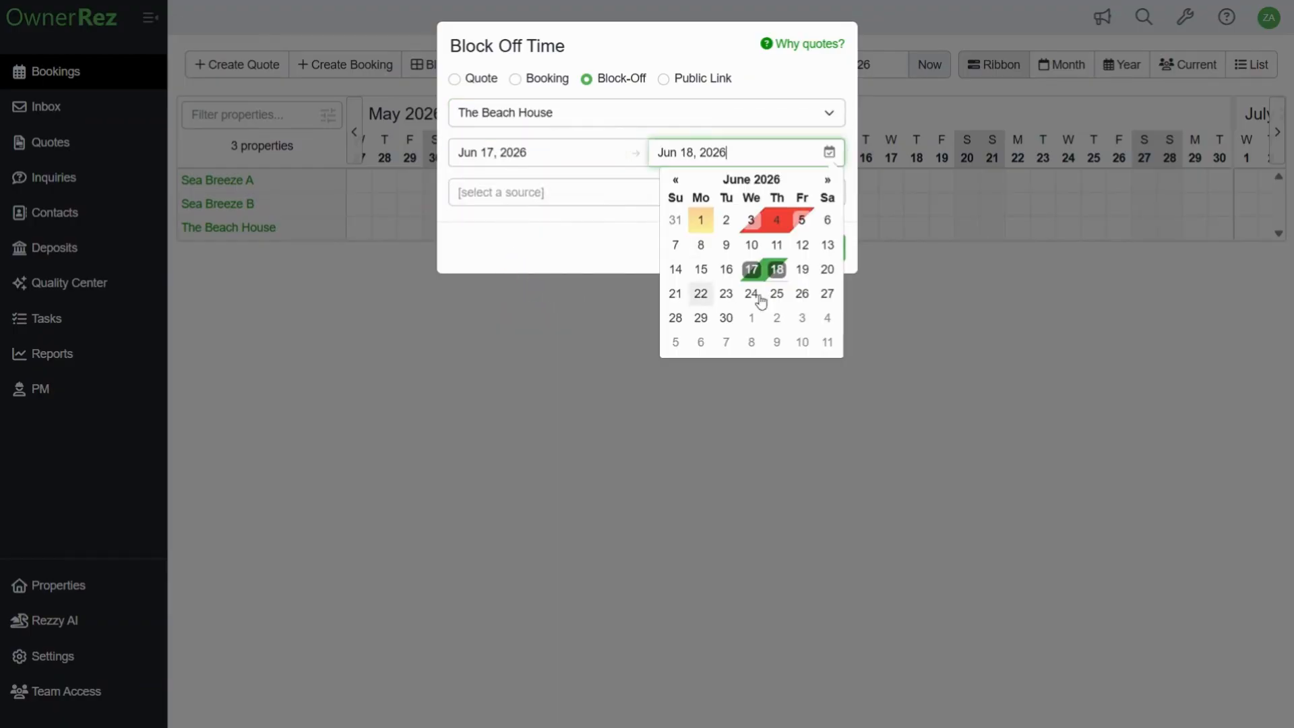
click(825, 272)
click(802, 255)
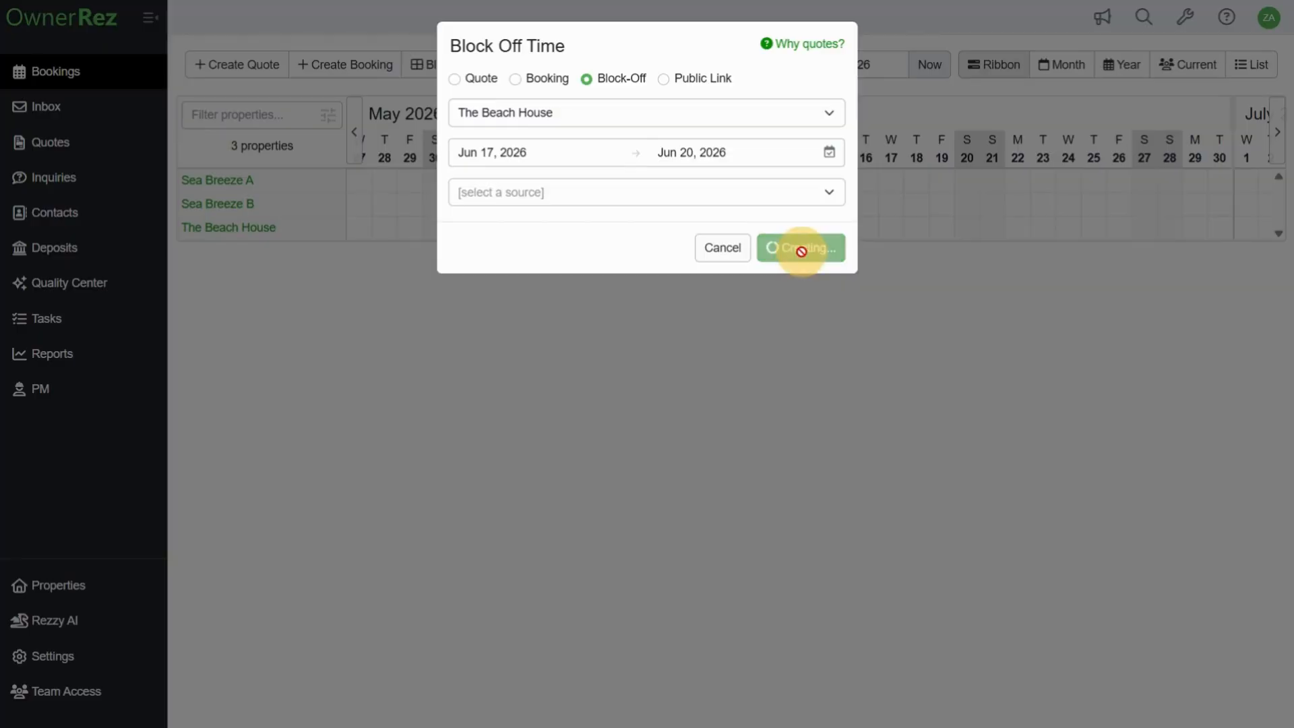
click(210, 705)
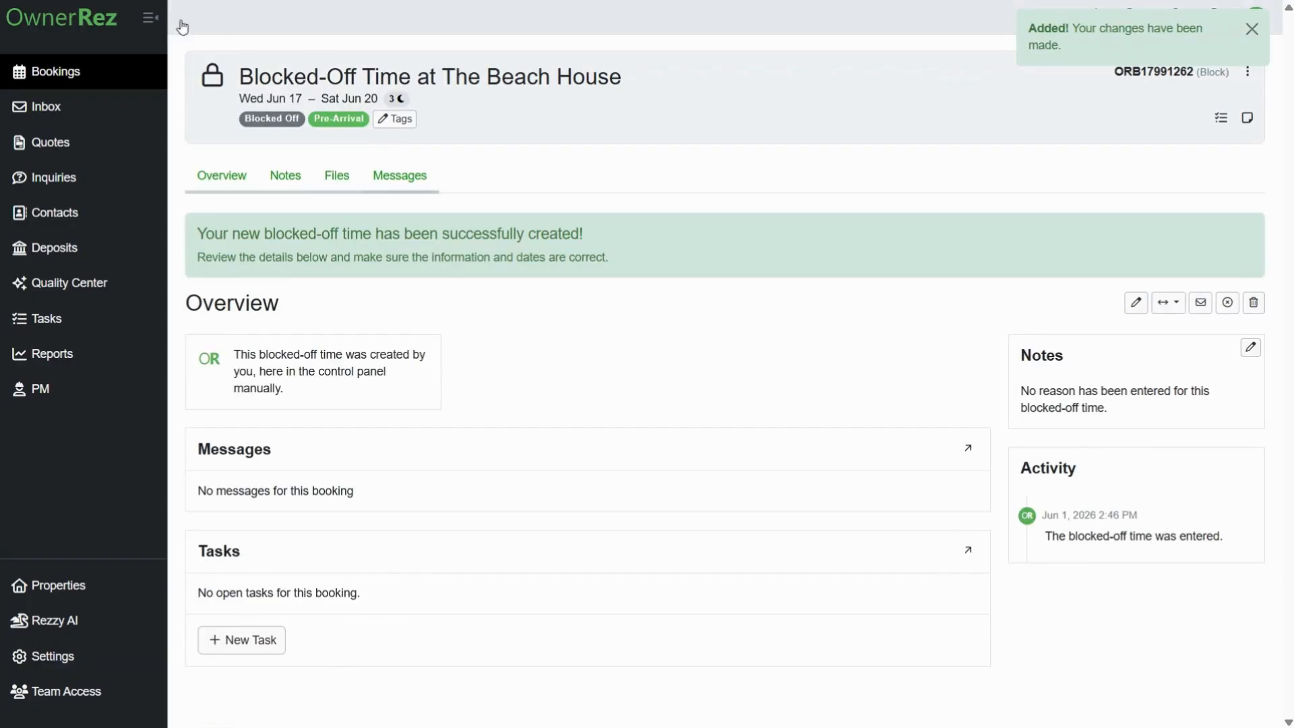
click(116, 74)
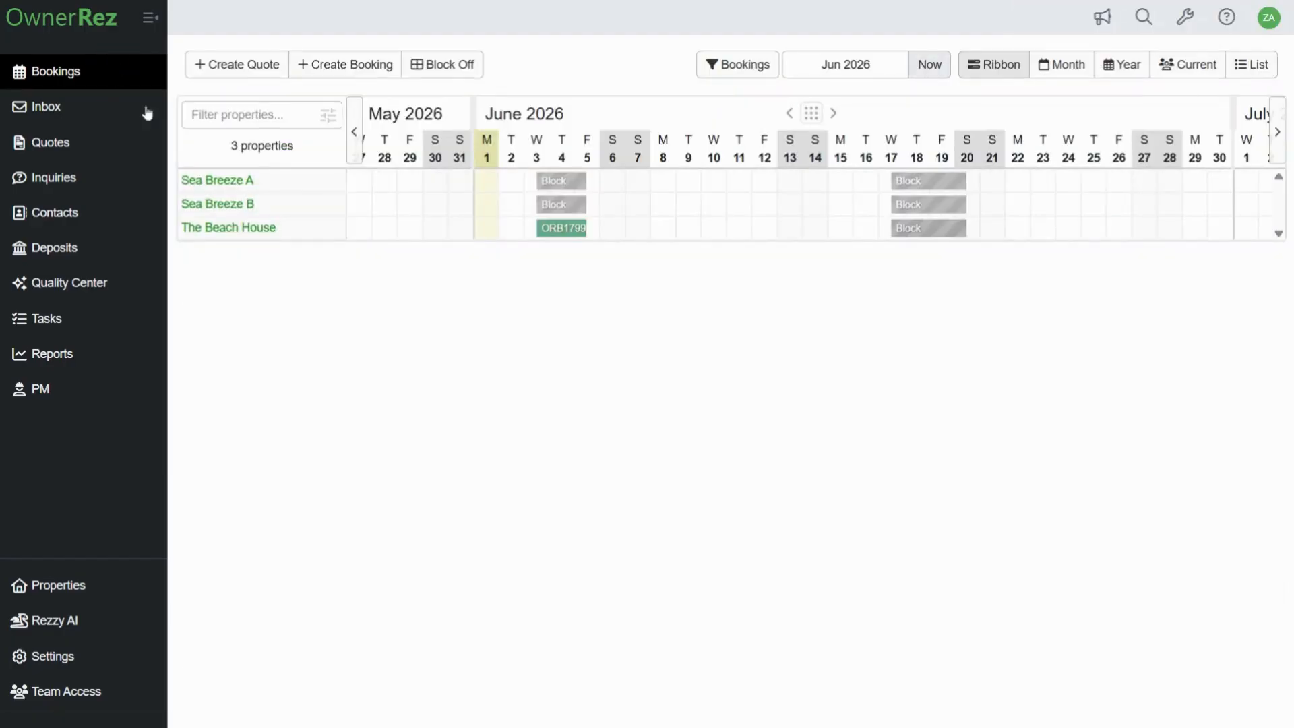
mouse_move(890, 236)
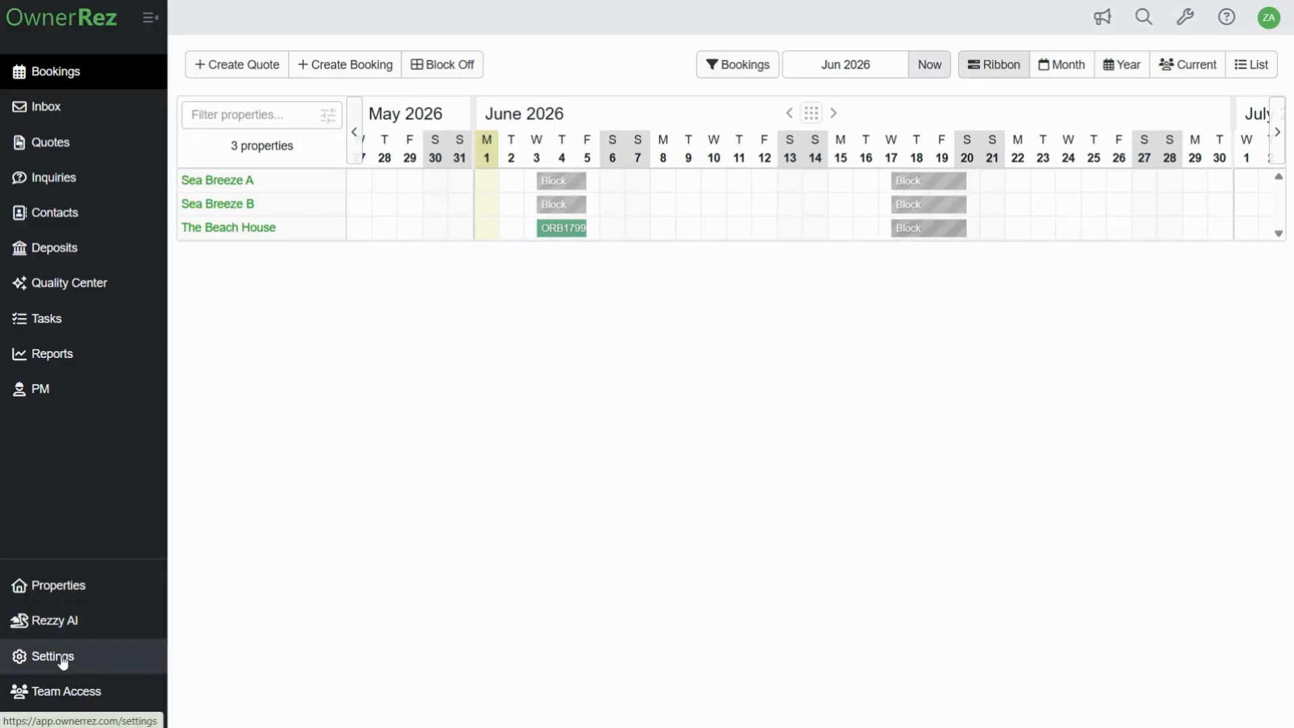
Step: Add The Beach House to the Sea Breeze A lock in the property mapping of the Manual Locks door lock integration
click(151, 663)
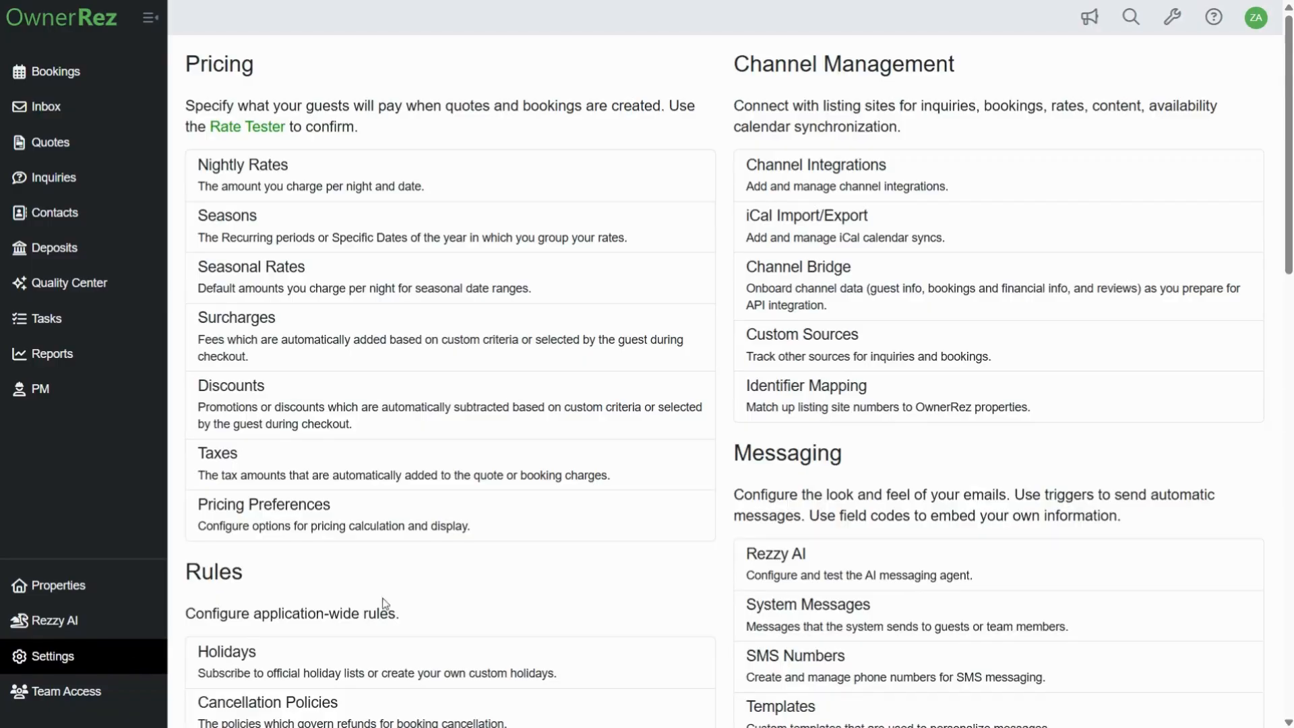
scroll(514, 563, down, 12)
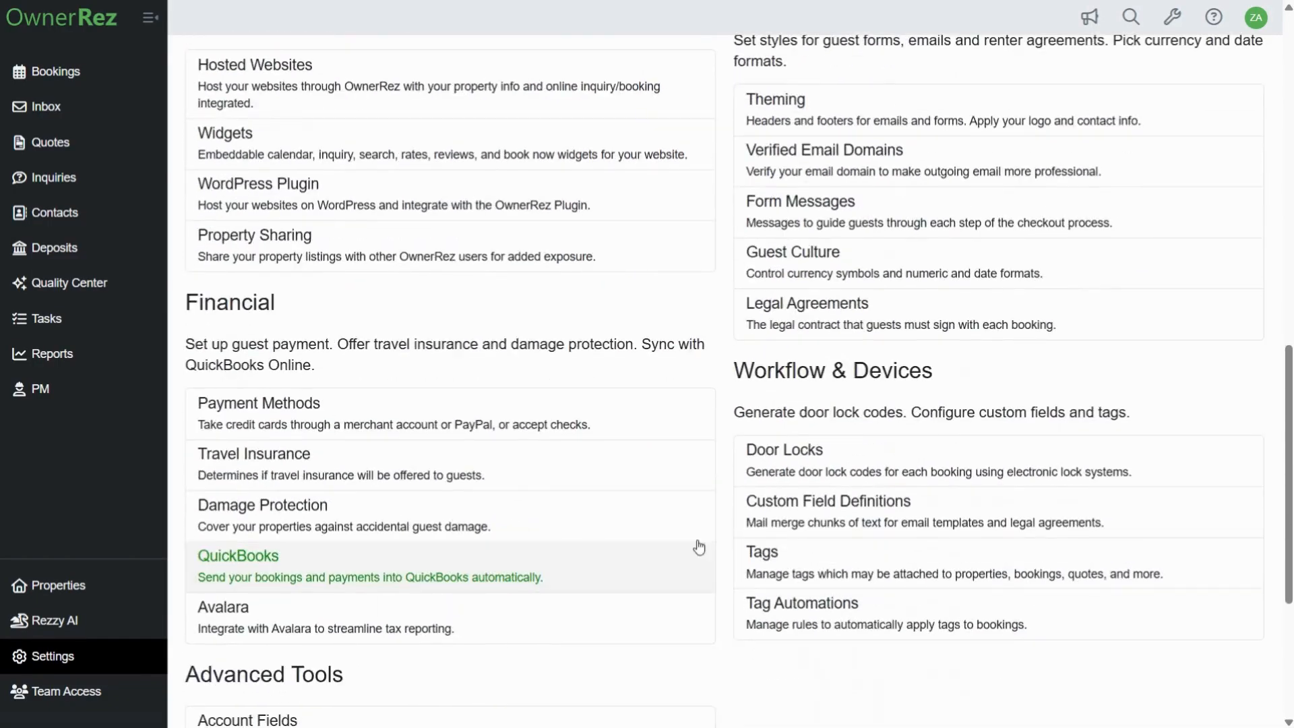
click(844, 457)
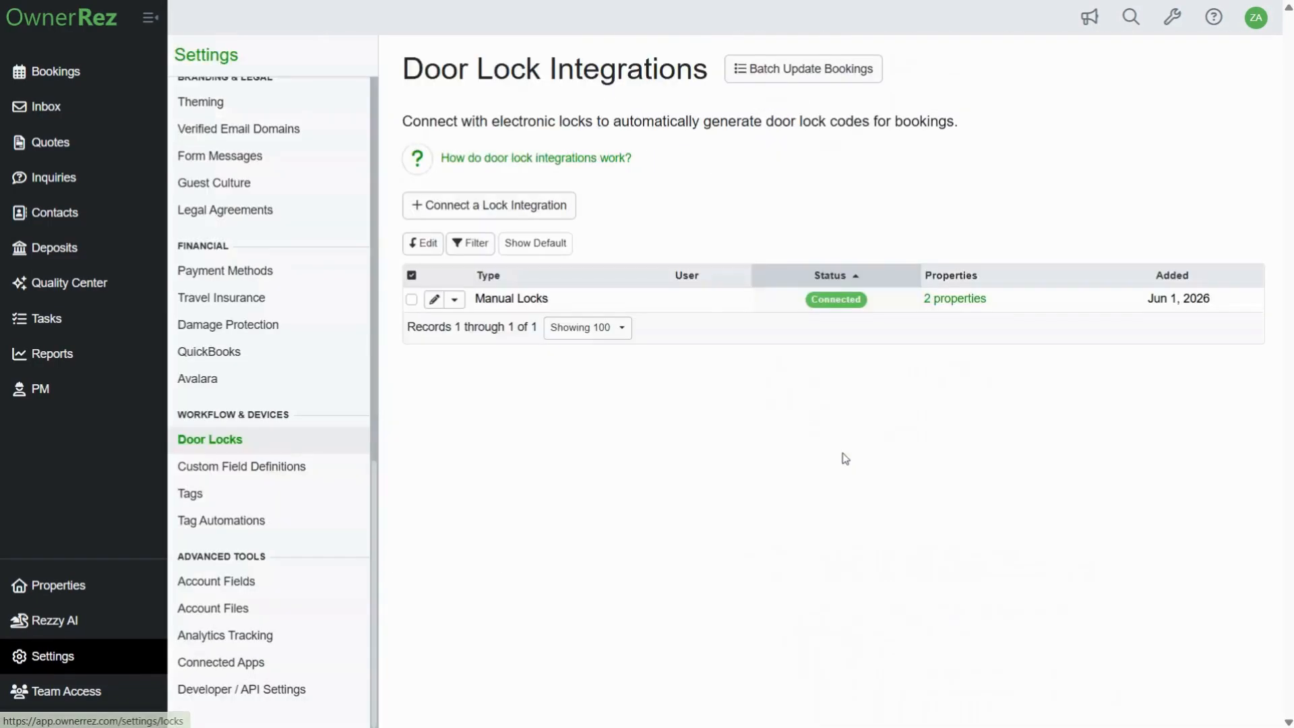
click(598, 300)
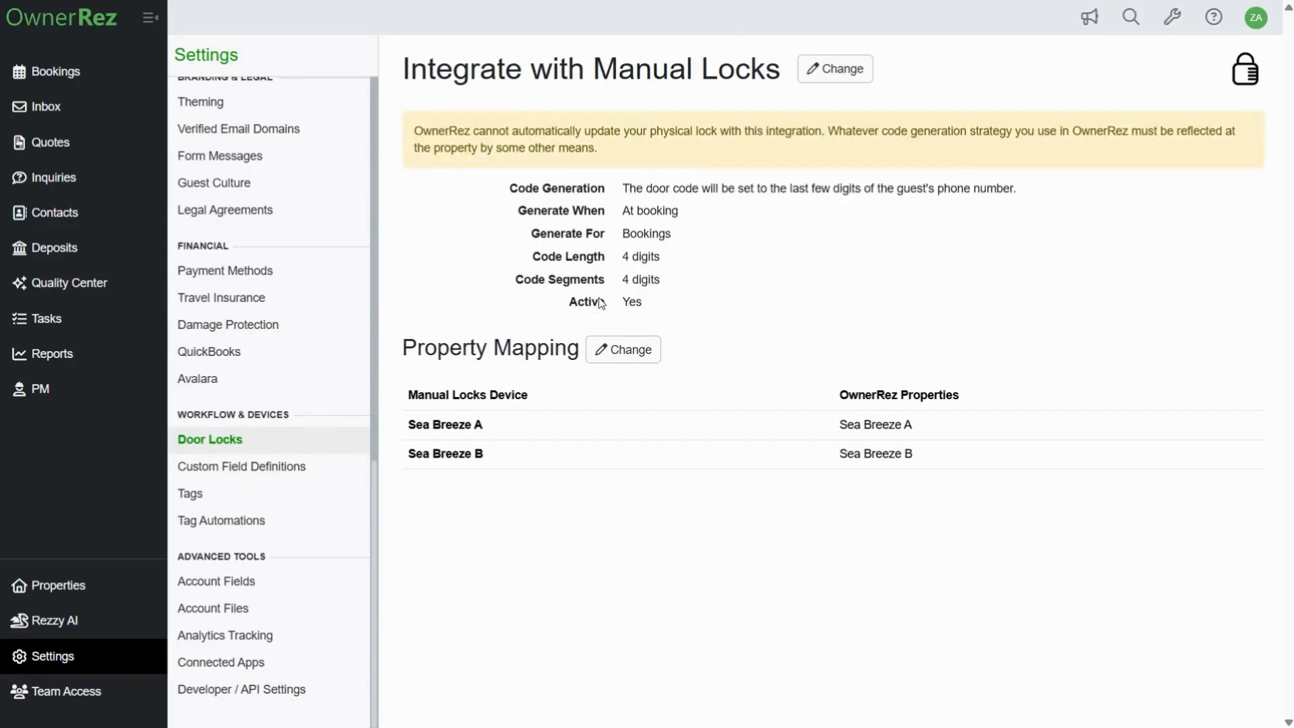
click(623, 351)
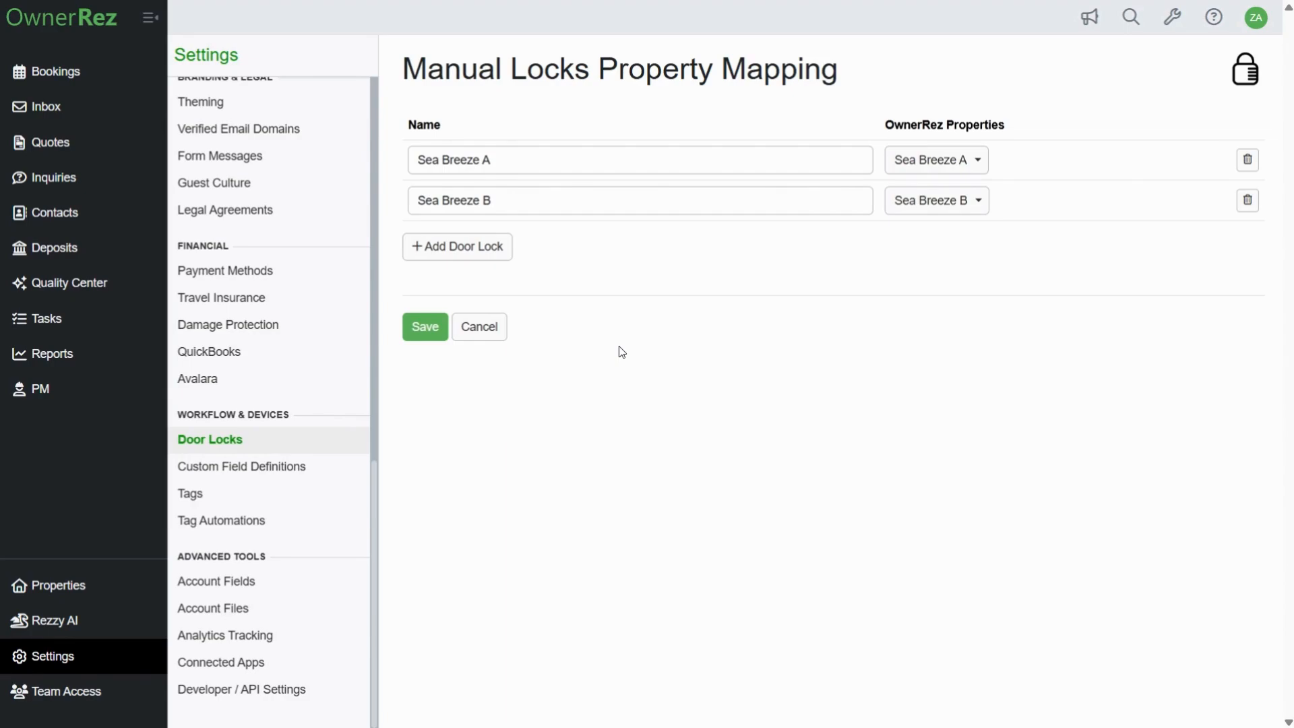
click(937, 176)
click(944, 269)
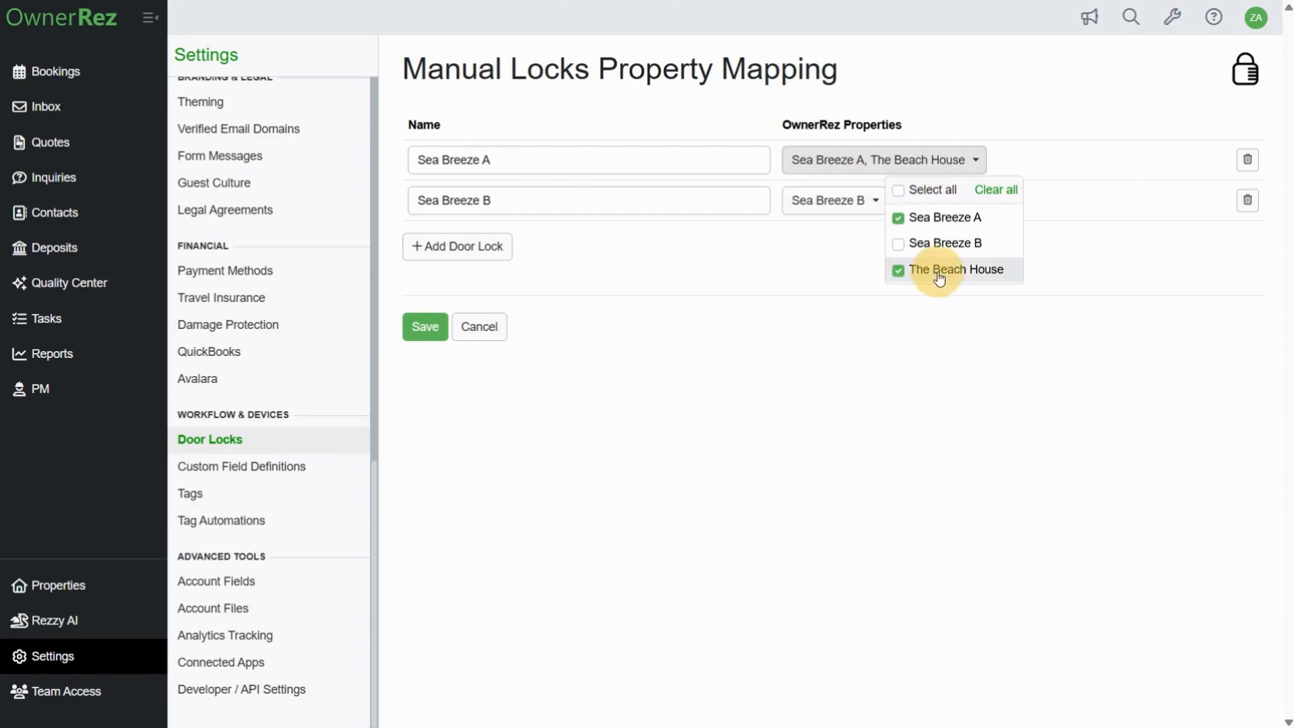
click(981, 319)
Step: Add The Beach House to the Sea Breeze B lock and save the Manual Locks property mapping
click(868, 201)
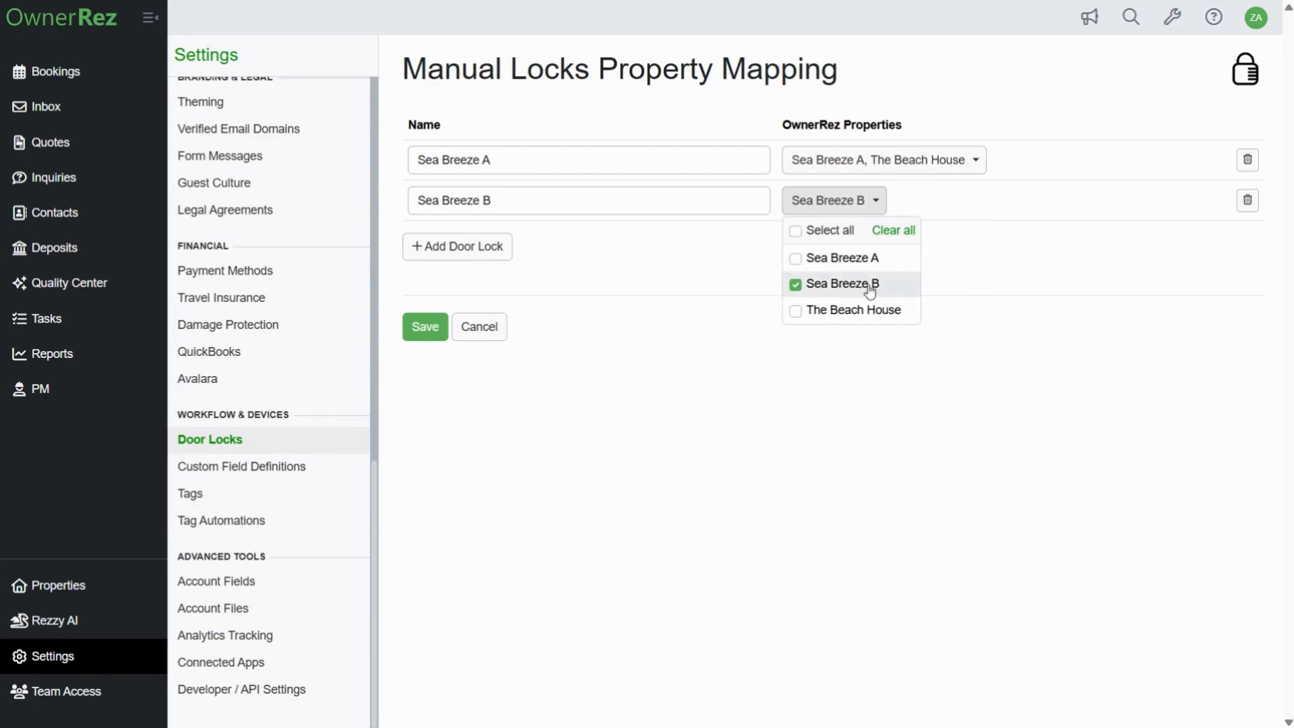
click(869, 310)
click(846, 351)
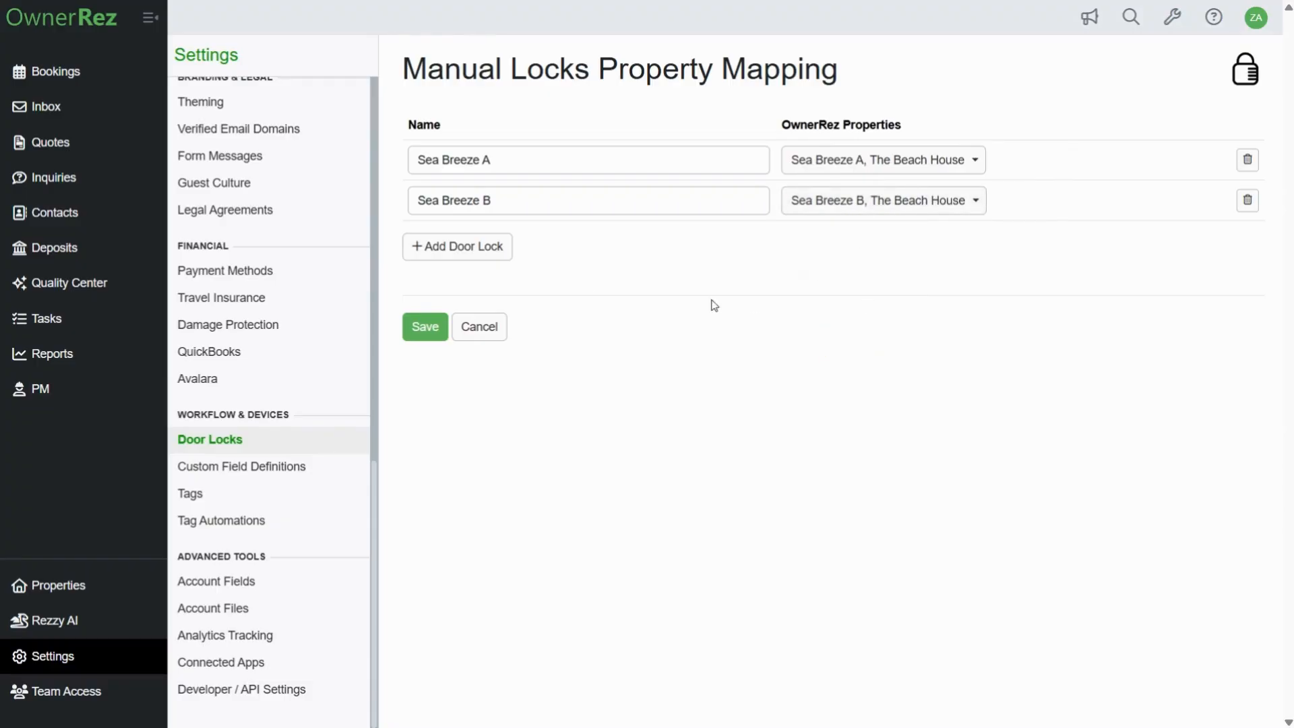
click(425, 330)
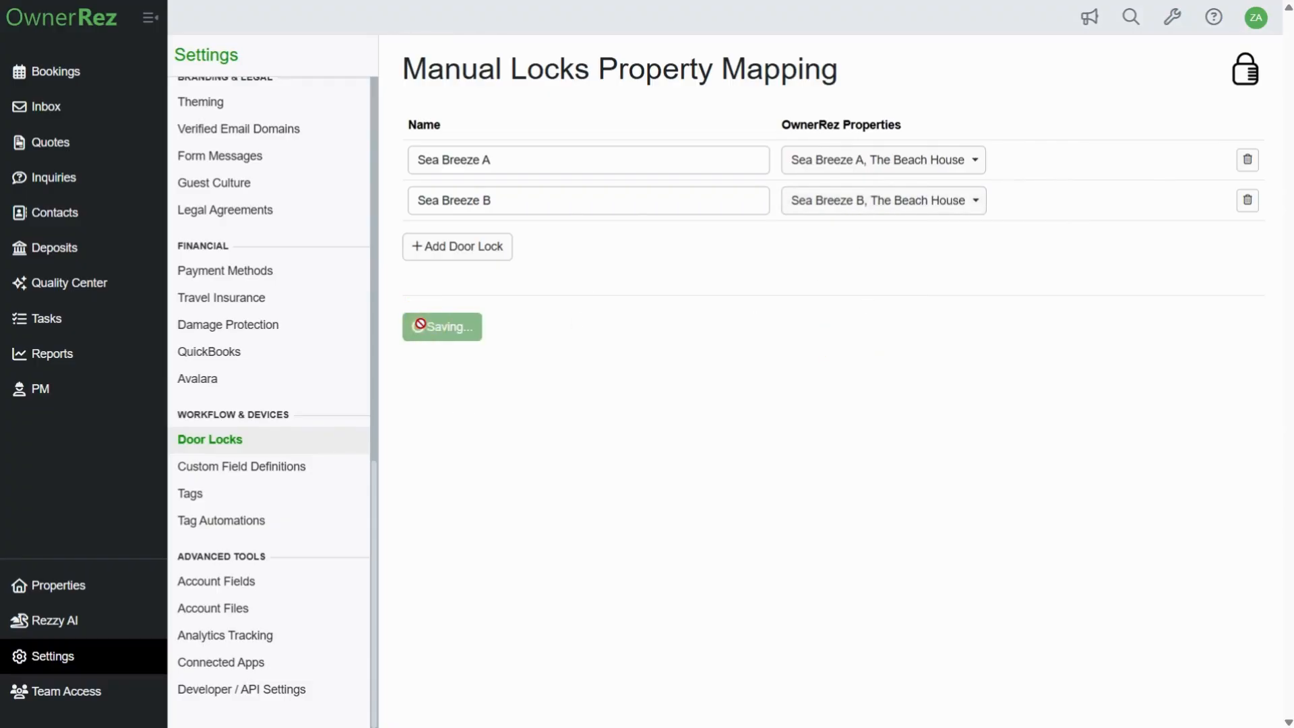